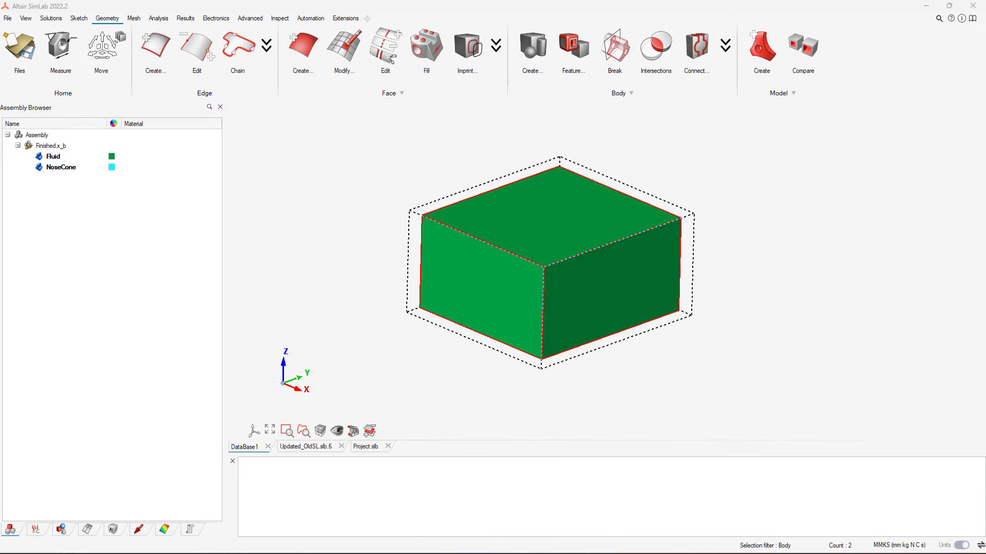
# Hide the Fluid body to examine the nose cone inside it, and show Fluid again
pyautogui.click(39, 159)
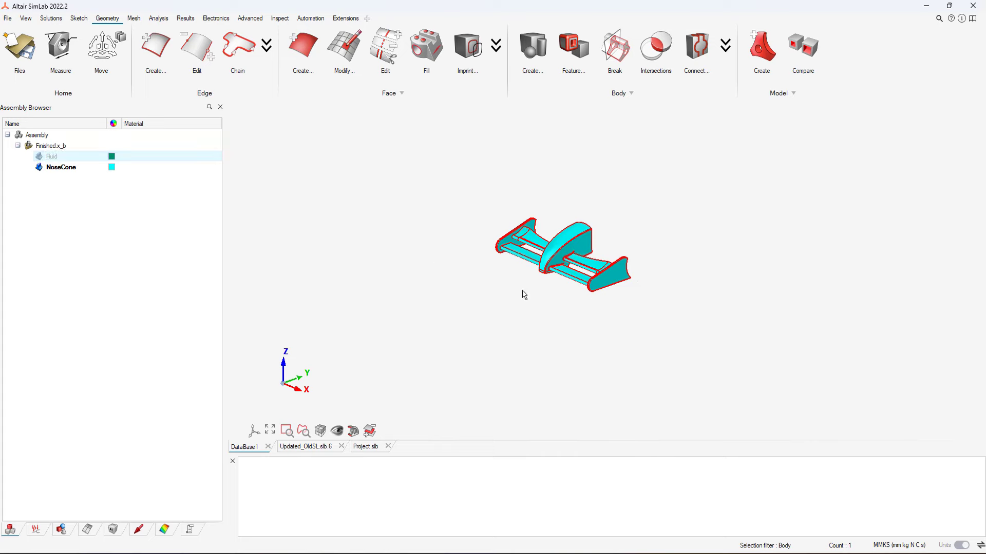
pyautogui.scroll(5, 524, 292)
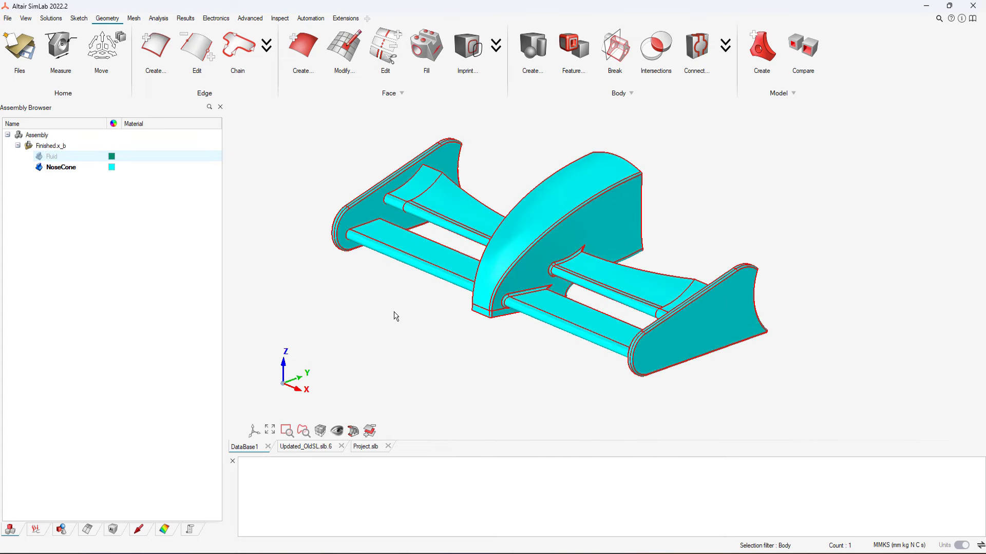
pyautogui.click(40, 156)
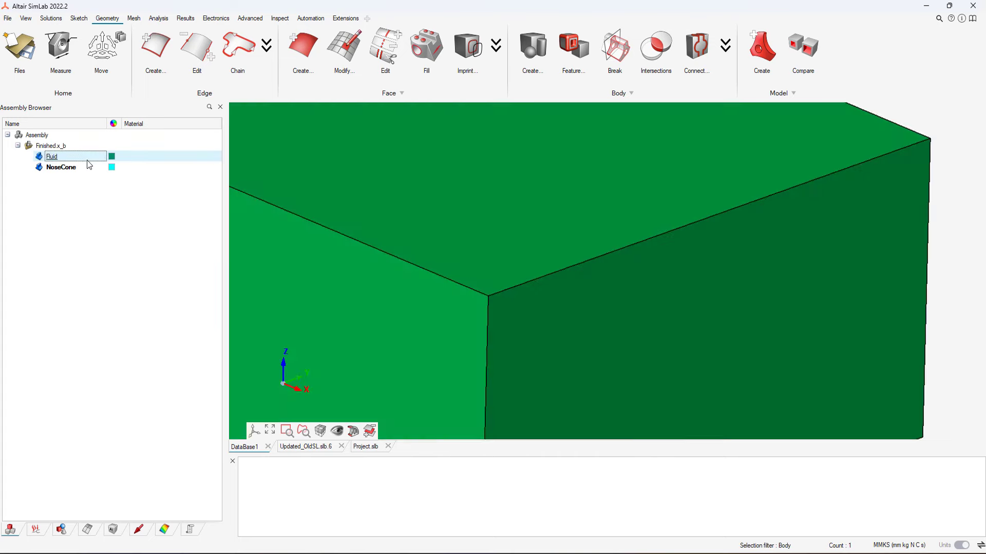
pyautogui.scroll(-4, 689, 295)
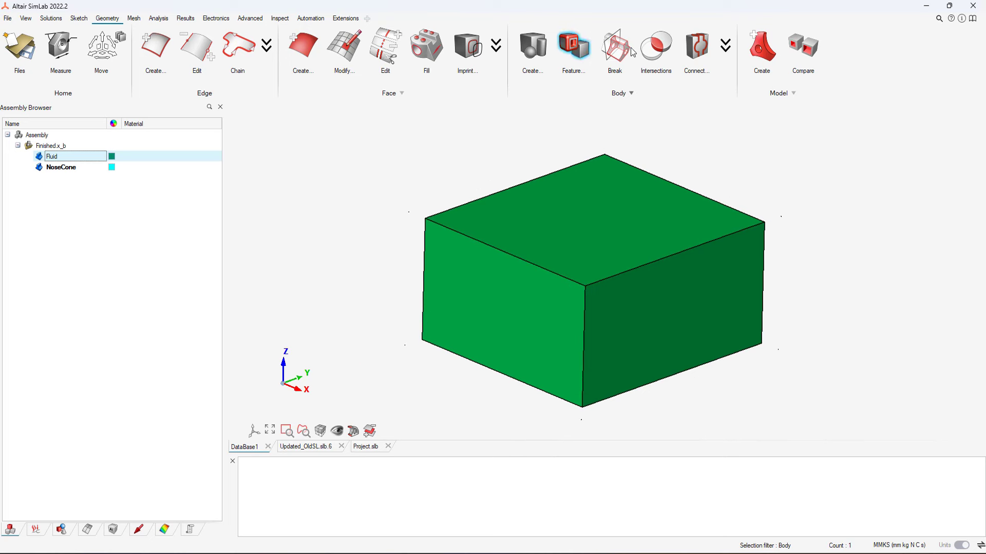
# Combine the NoseCone and Fluid CAD bodies with a Boolean operation that creates connected bodies
pyautogui.click(697, 47)
pyautogui.click(591, 125)
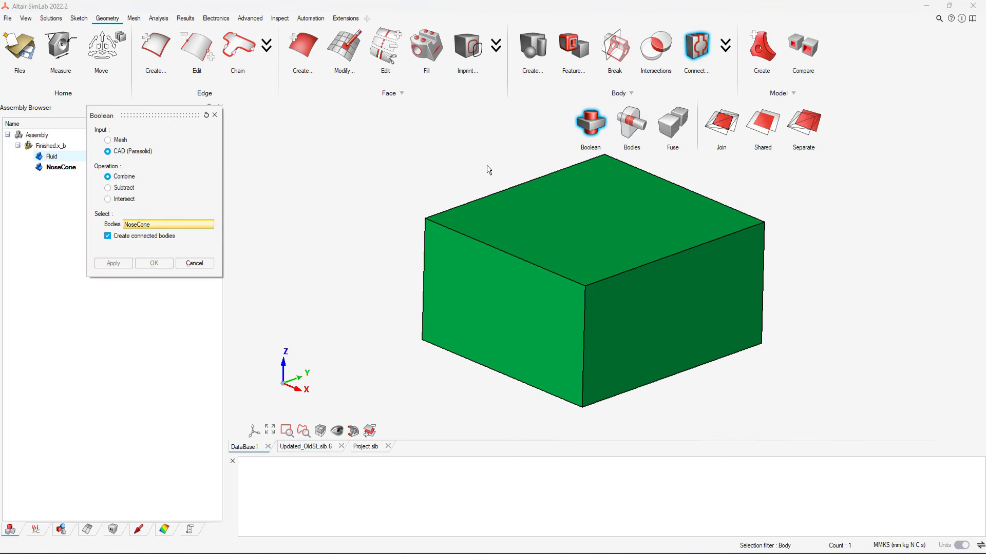
pyautogui.moveTo(327, 153); pyautogui.dragTo(750, 445)
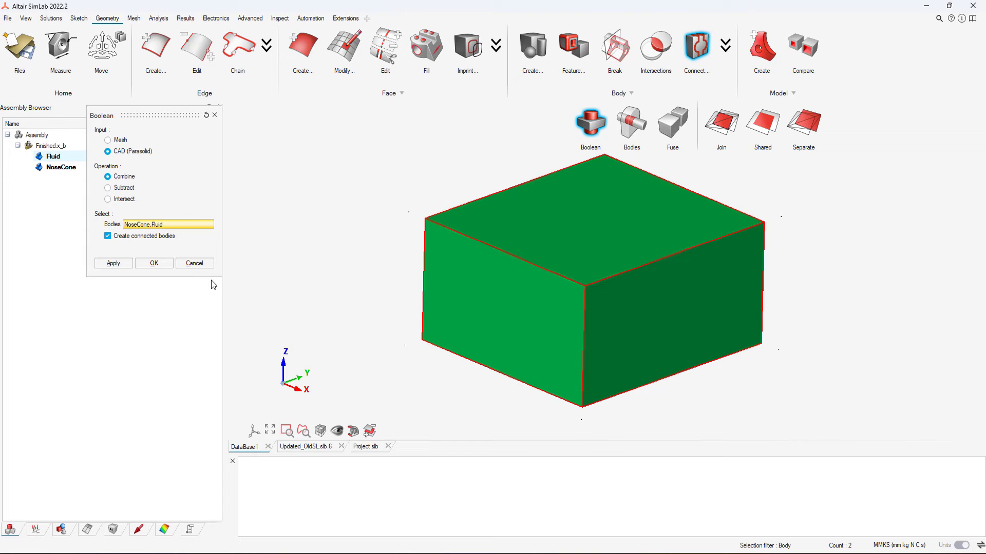
pyautogui.click(154, 268)
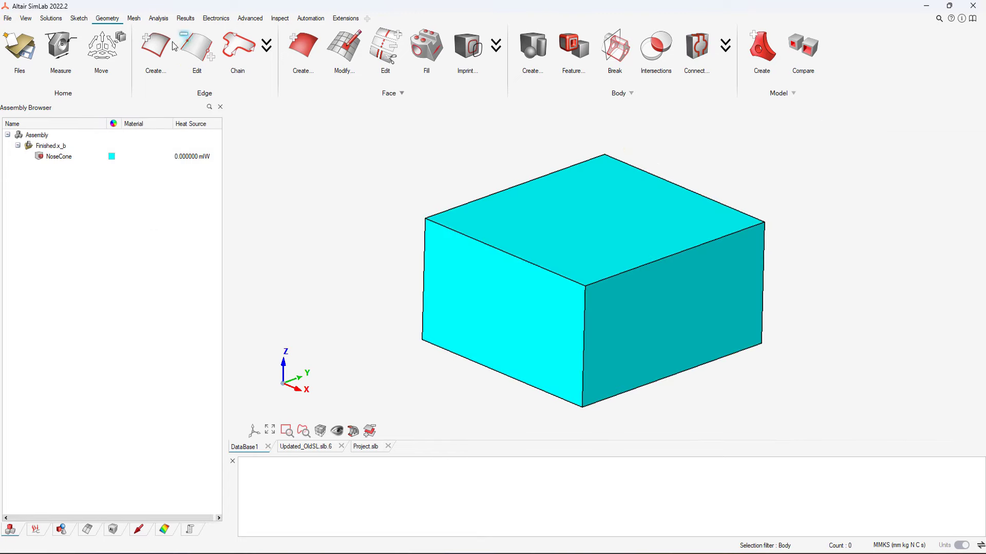
# Generate a Tri3 surface mesh on the combined body with an average element size of 0.25 in
pyautogui.click(135, 18)
pyautogui.click(255, 48)
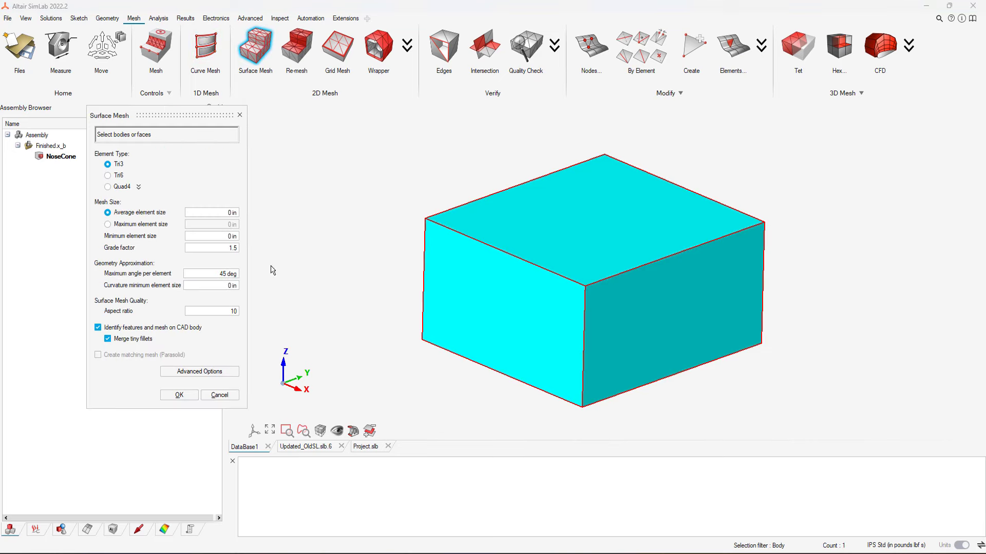
pyautogui.click(213, 213)
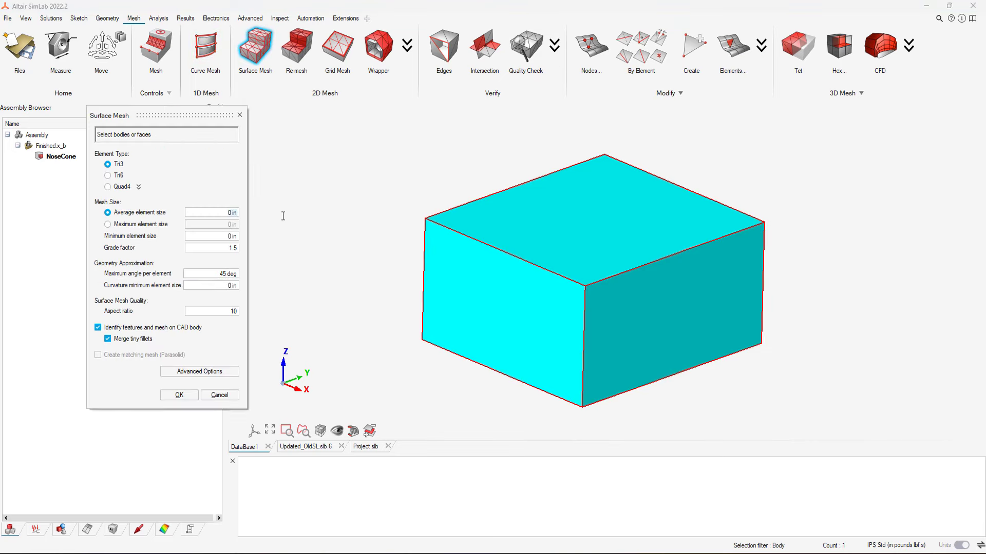
pyautogui.write('.25')
pyautogui.moveTo(349, 125); pyautogui.dragTo(797, 416)
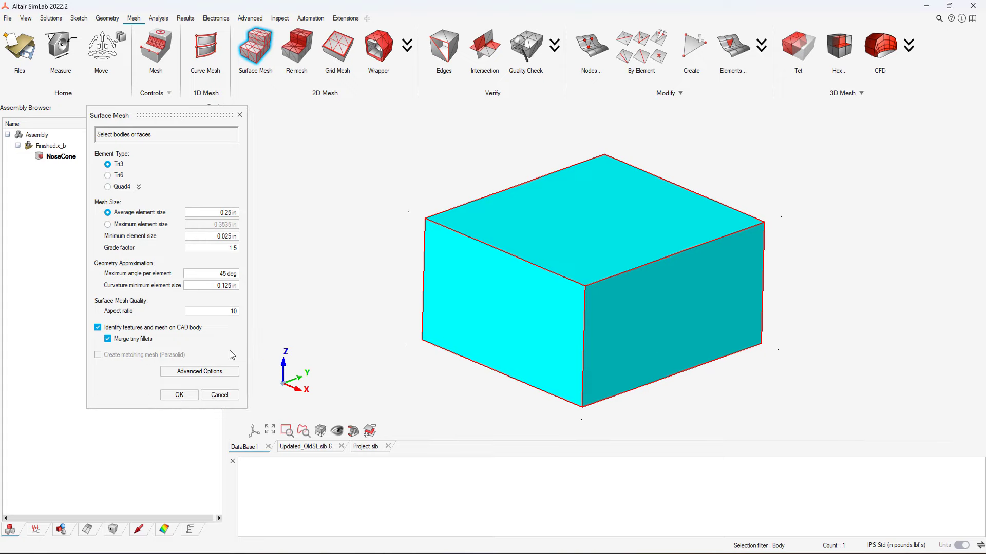
pyautogui.click(179, 395)
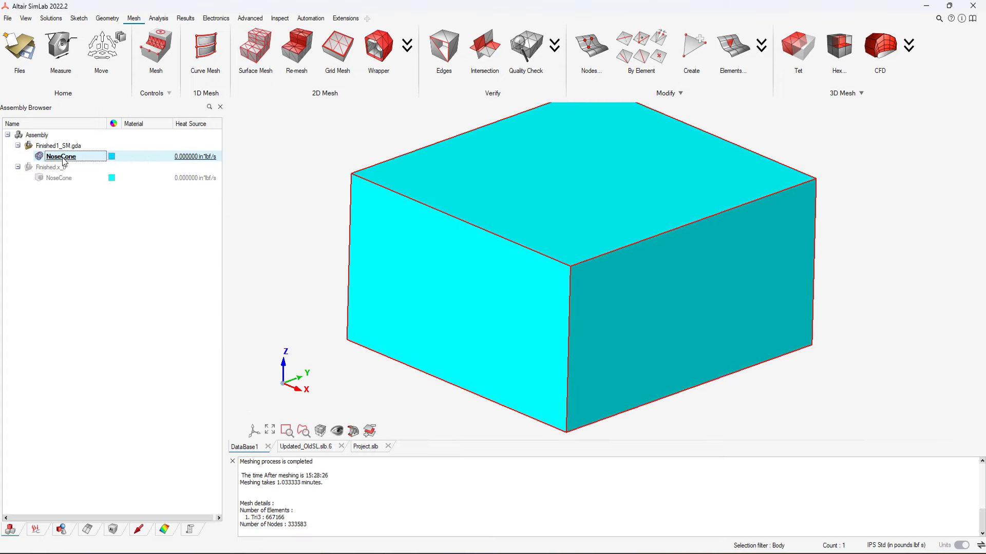
# Unmerge the surface-meshed NoseCone body in Finished1_SM.gda into separate NoseCone and Fluid bodies
pyautogui.rightClick(63, 157)
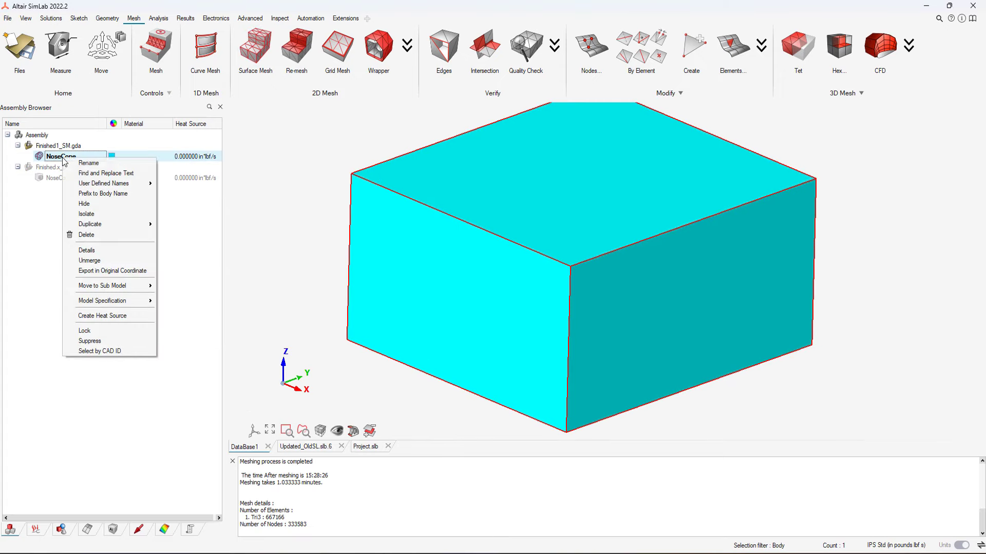
pyautogui.click(107, 265)
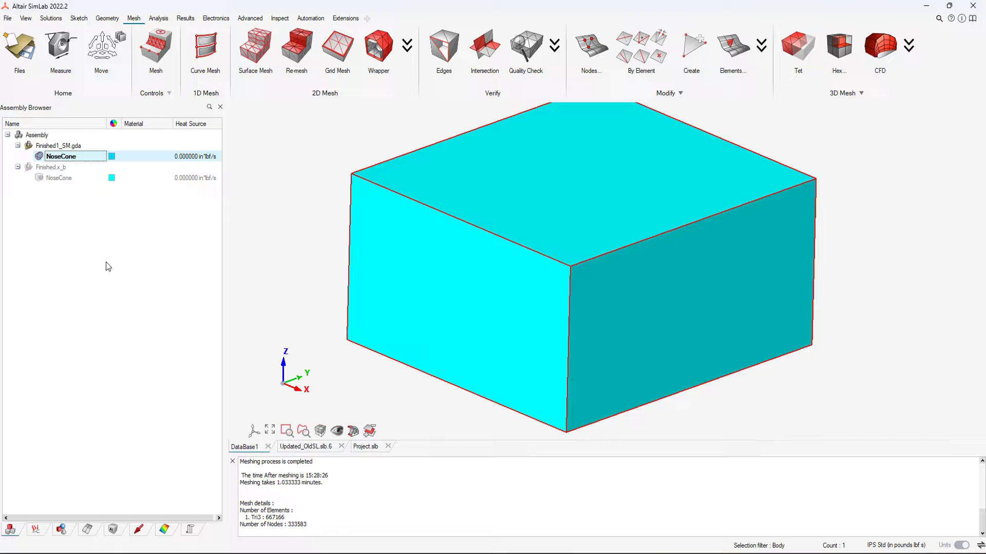
pyautogui.click(53, 169)
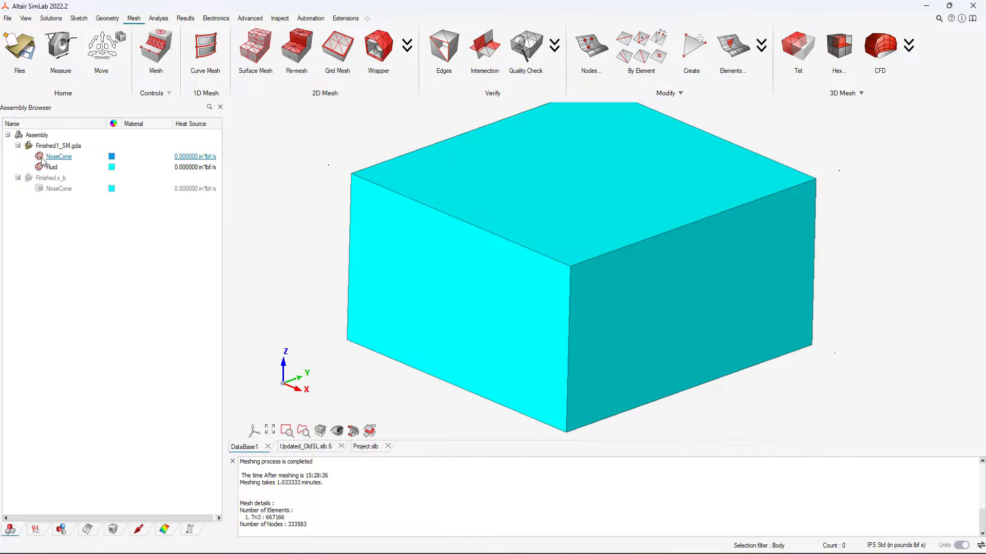
# Hide the meshed Fluid body and examine the surface mesh on the nose cone and wings
pyautogui.press('h')
pyautogui.scroll(10, 622, 249)
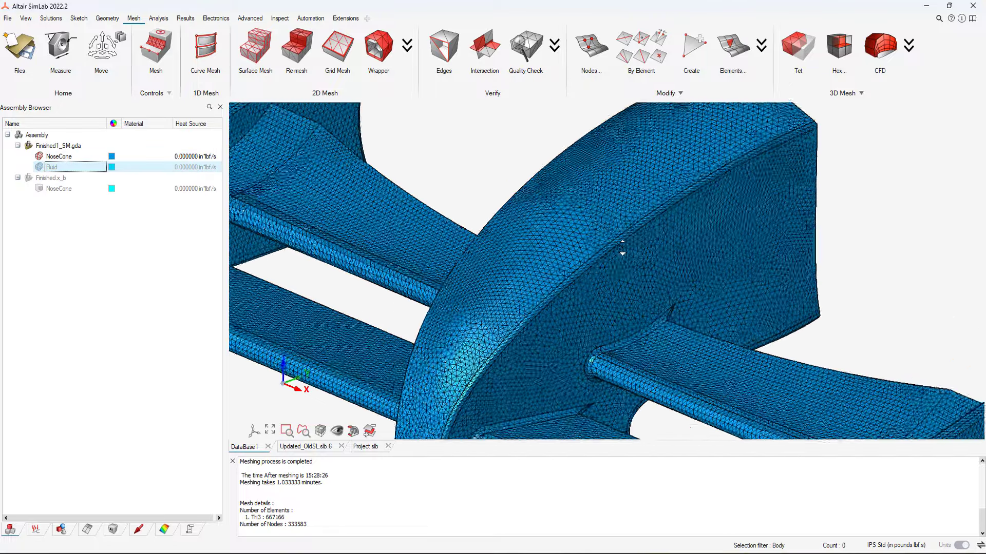
pyautogui.scroll(-10, 622, 248)
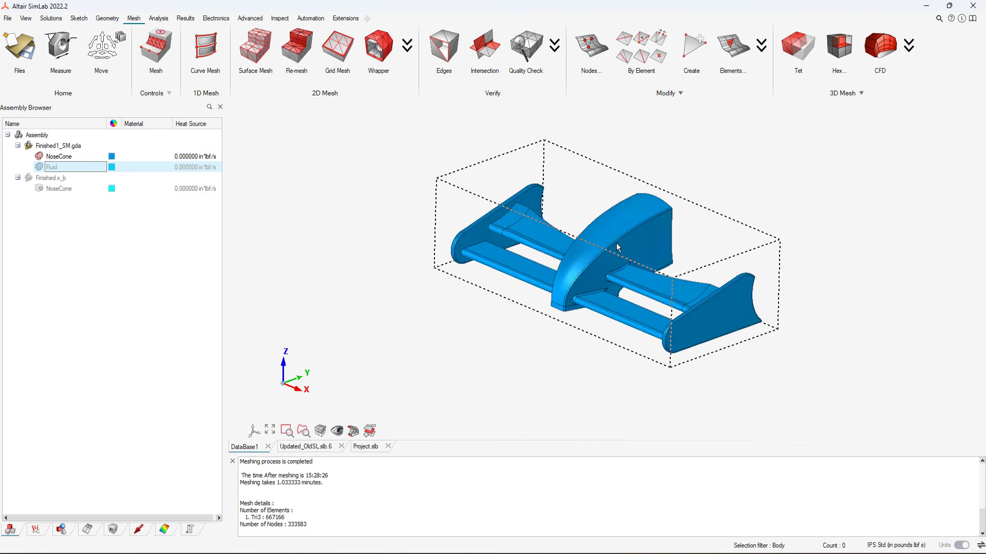
# Start a CFD mesh with Fluid as the fluid body and NoseCone as the solid body
pyautogui.click(880, 46)
pyautogui.click(52, 168)
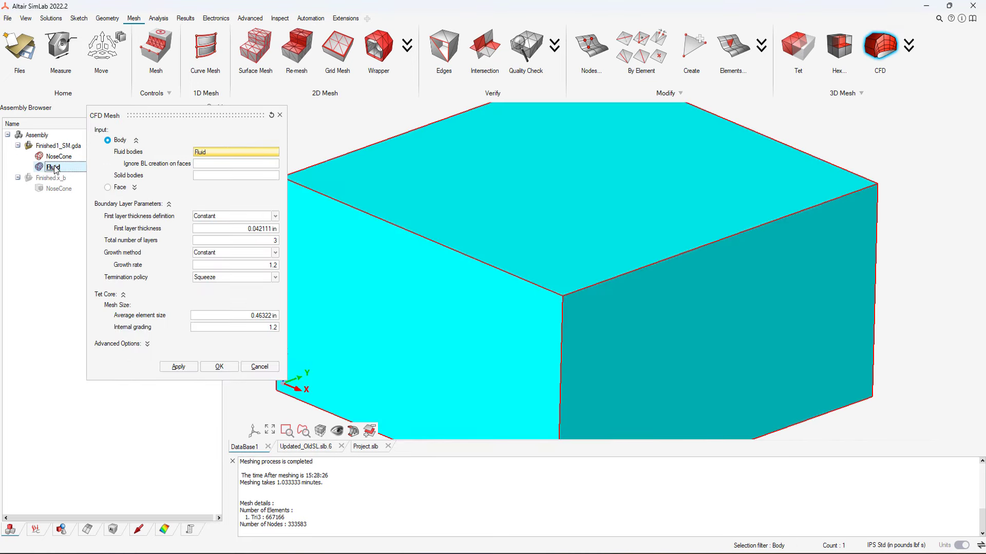
pyautogui.click(220, 176)
pyautogui.click(39, 168)
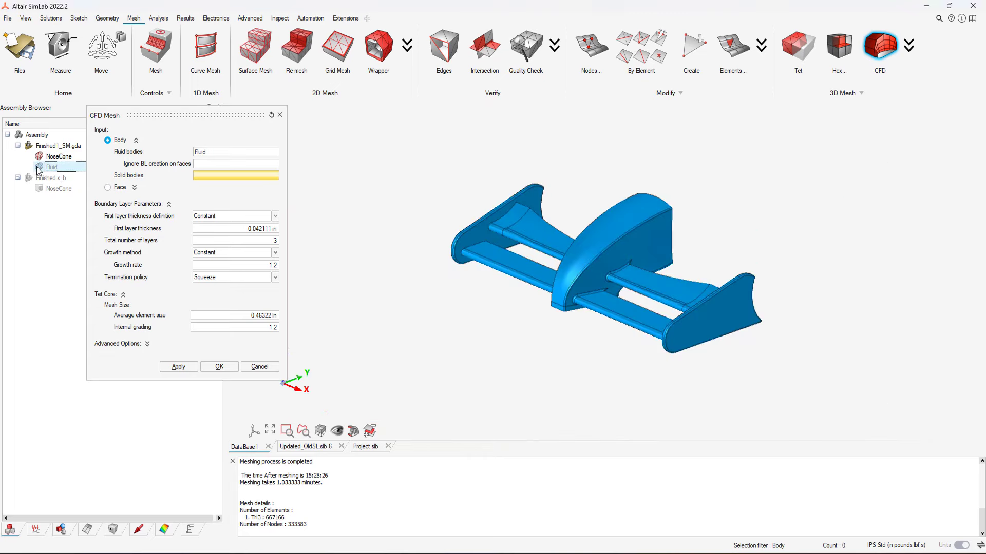
pyautogui.click(563, 276)
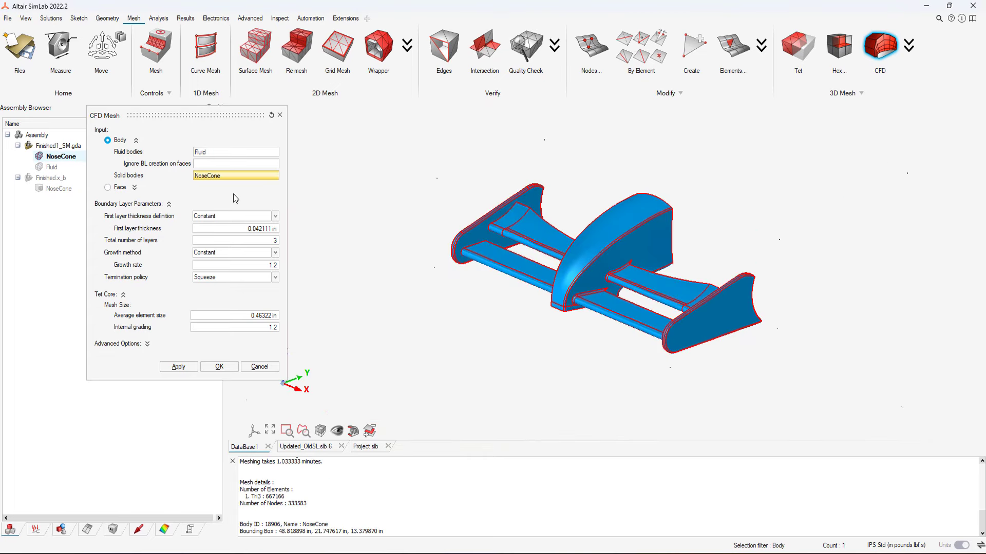
# Generate the CFD mesh with a first layer thickness of .125 in and inspect the volume mesh
pyautogui.click(245, 229)
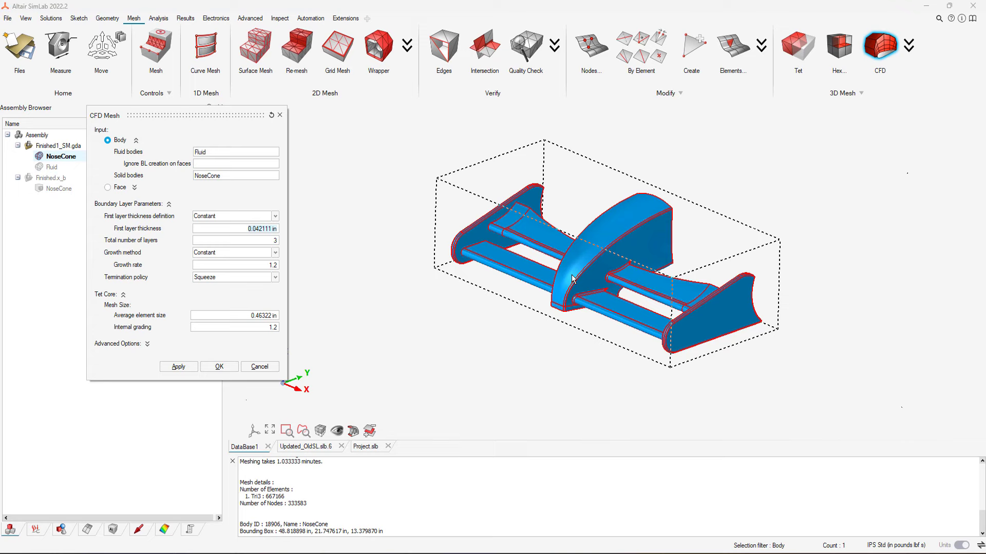
pyautogui.press('BackSpace')
pyautogui.click(220, 368)
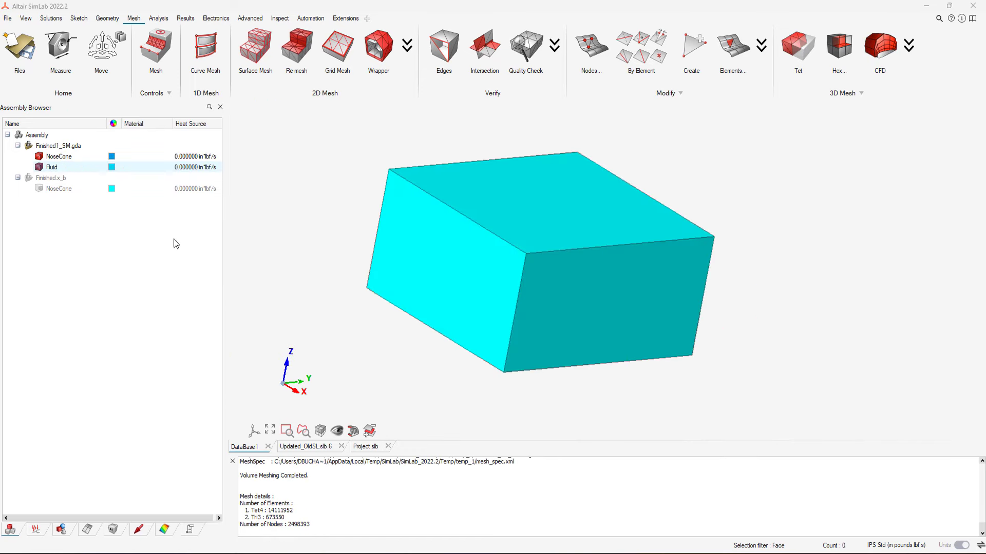
pyautogui.click(387, 257)
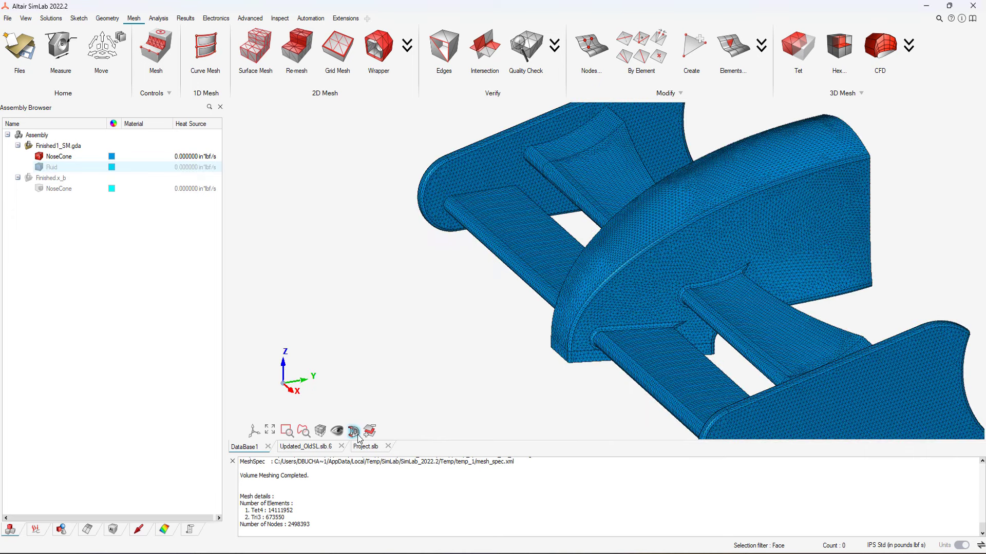
pyautogui.click(356, 435)
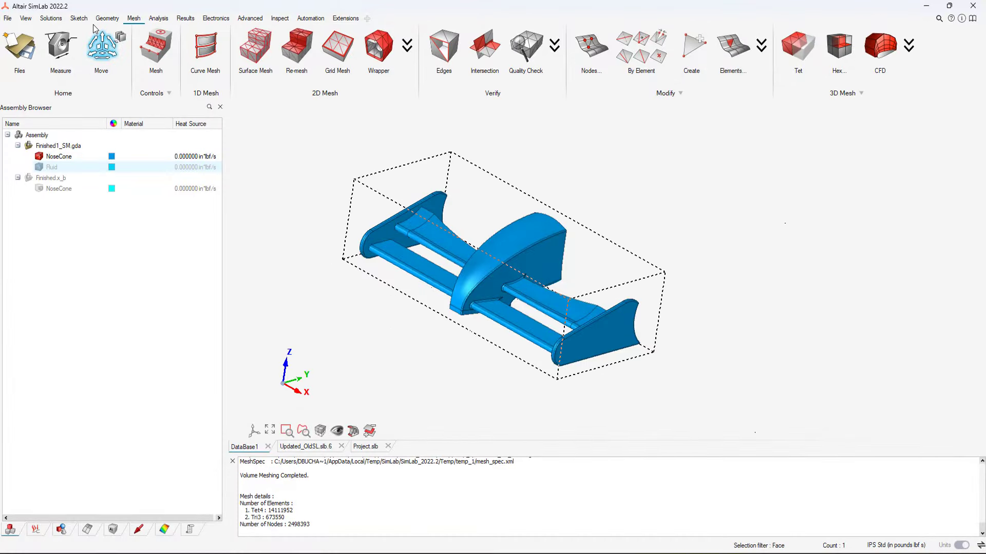
# Create the steady-state flow solution Flow_1 on the meshed NoseCone, using incompressible, turbulent Spalart-Allmaras flow with heat transfer
pyautogui.click(57, 19)
pyautogui.click(237, 49)
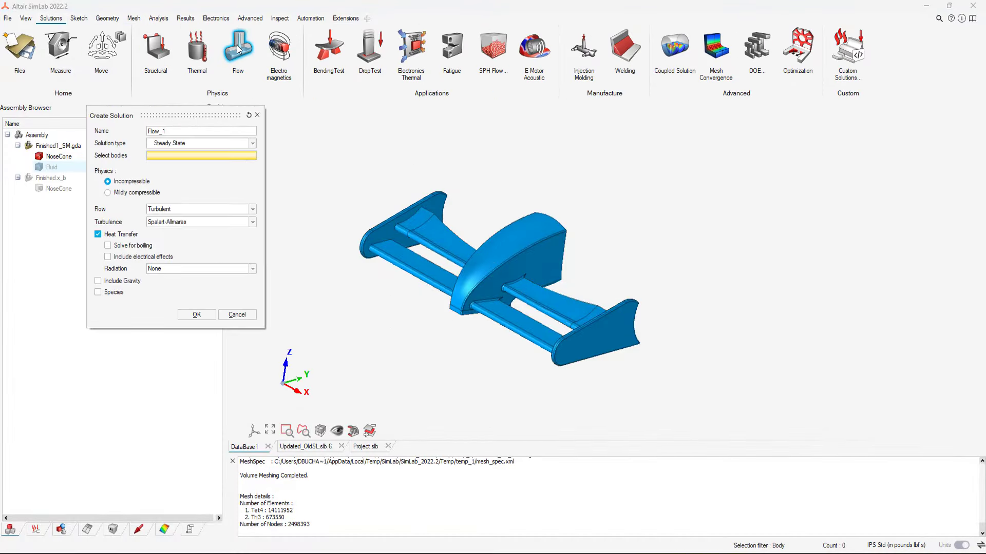
pyautogui.click(58, 156)
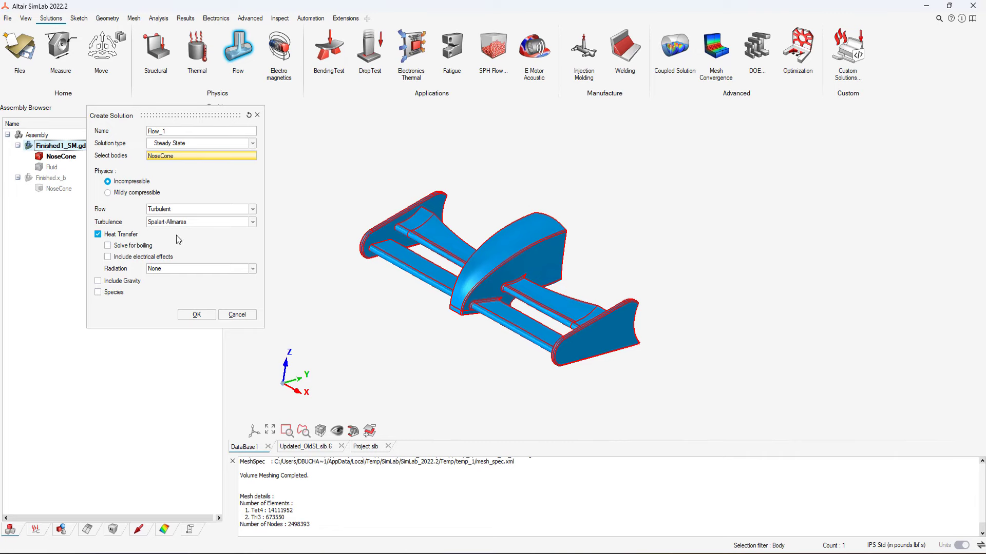
pyautogui.click(196, 316)
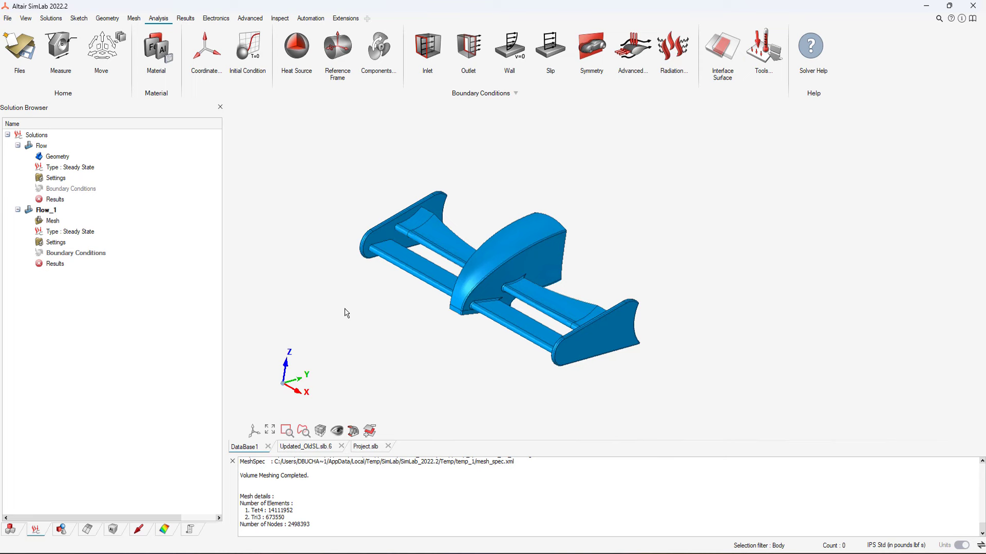
# Start a Far Field boundary condition on the two opposite Fluid faces at the Y ends of the domain
pyautogui.click(647, 46)
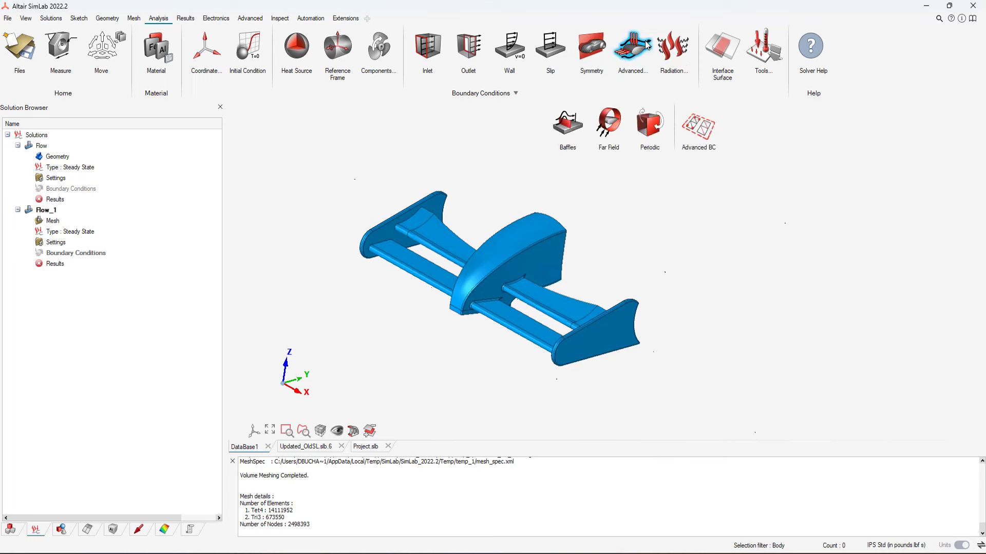
pyautogui.click(617, 118)
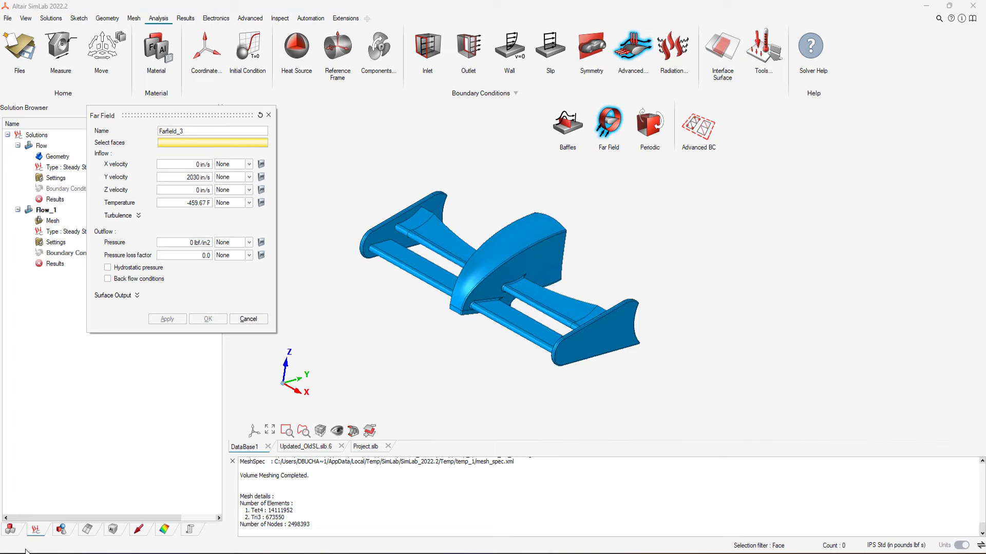
pyautogui.click(10, 530)
pyautogui.click(42, 169)
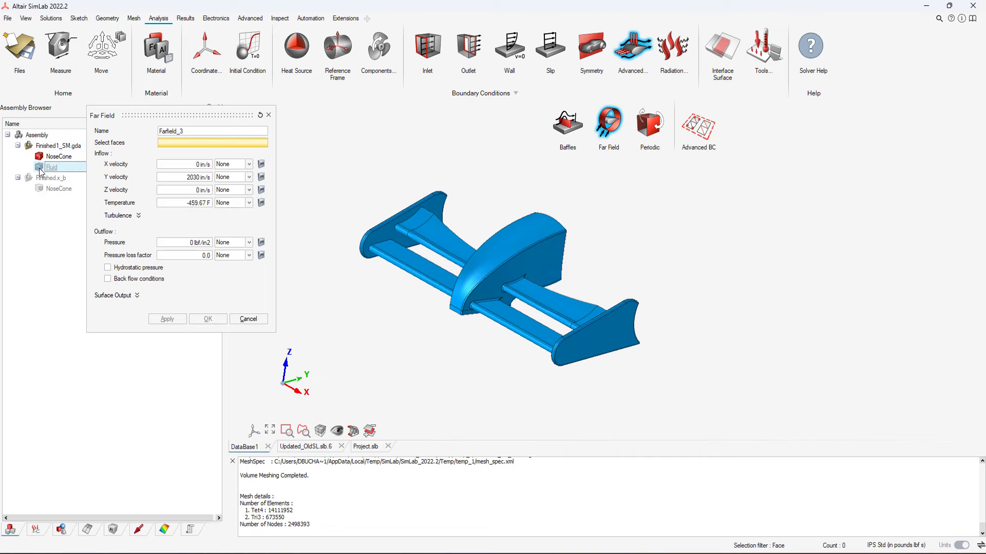
pyautogui.click(369, 327)
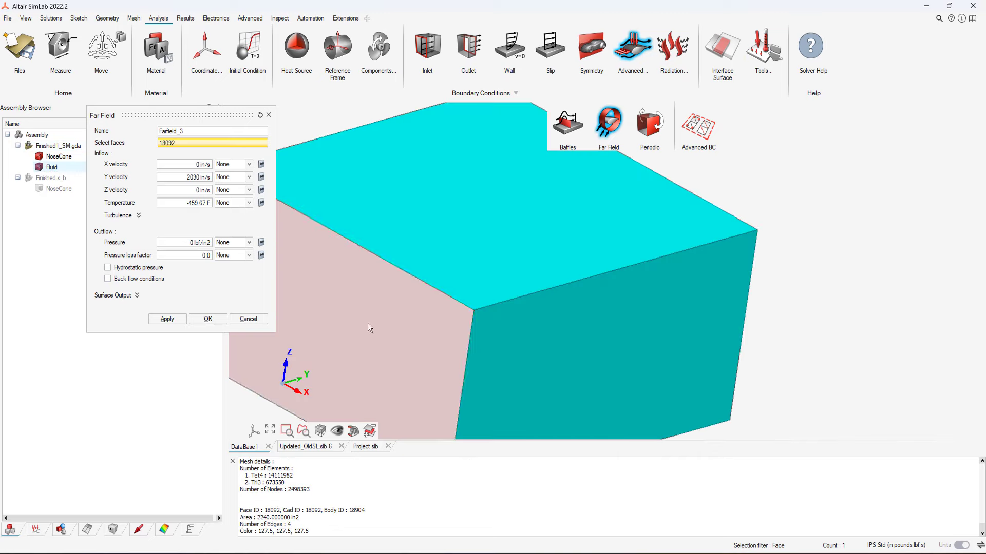
pyautogui.moveTo(800, 305); pyautogui.dragTo(718, 311, button='middle')
pyautogui.click(694, 273)
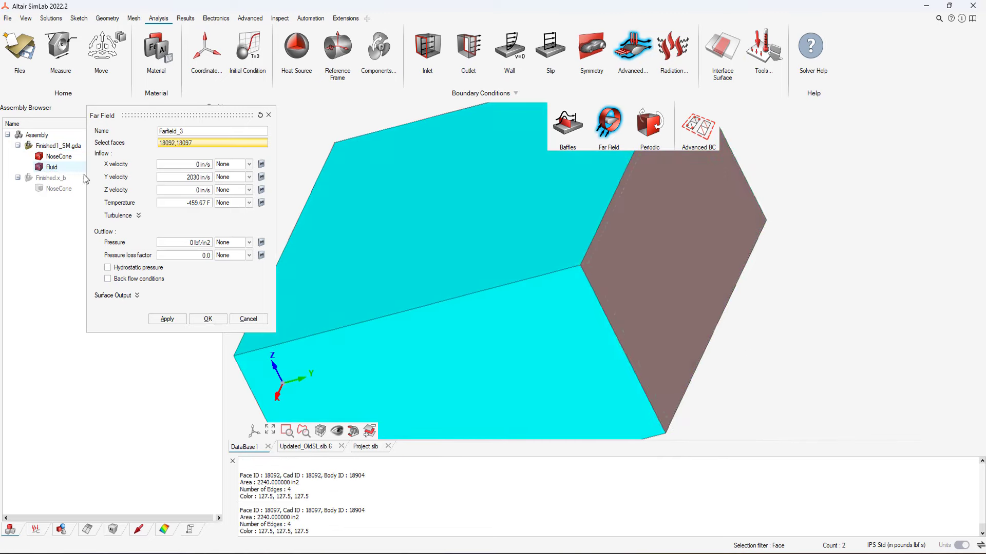
pyautogui.click(40, 168)
pyautogui.moveTo(440, 322); pyautogui.dragTo(504, 314, button='middle')
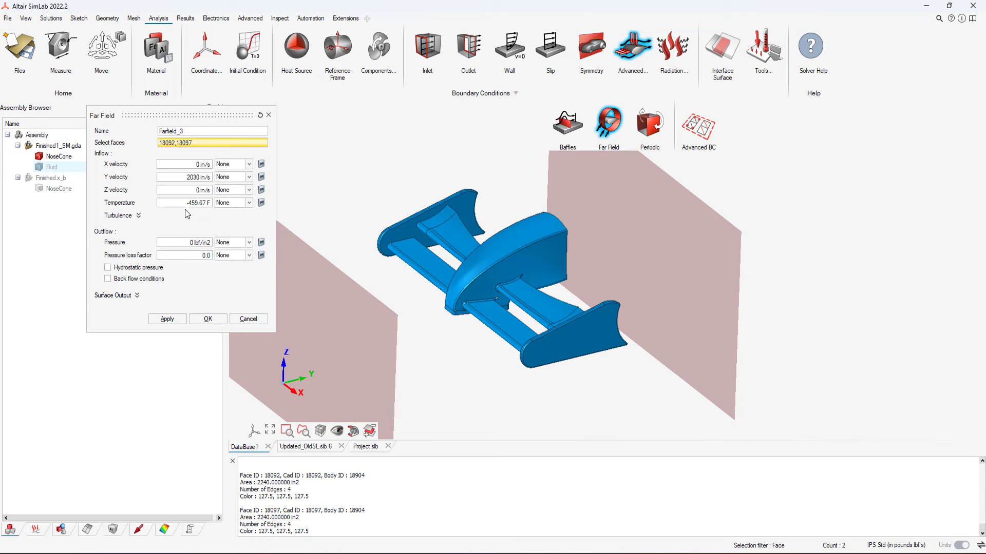
# Set the far field inflow temperature to 70 F, keep the Y velocity at 2030 in/s, and create the boundary condition
pyautogui.click(204, 204)
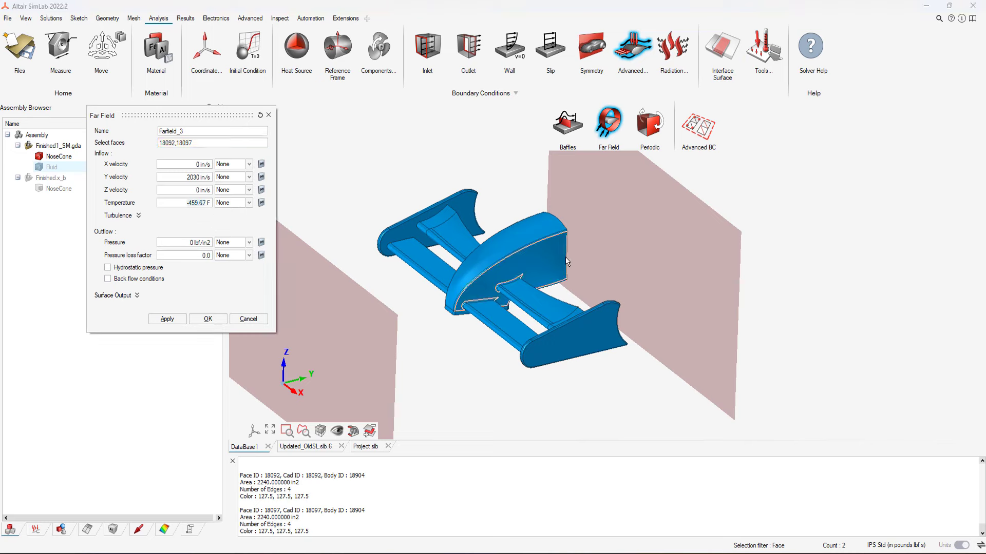
pyautogui.write('70')
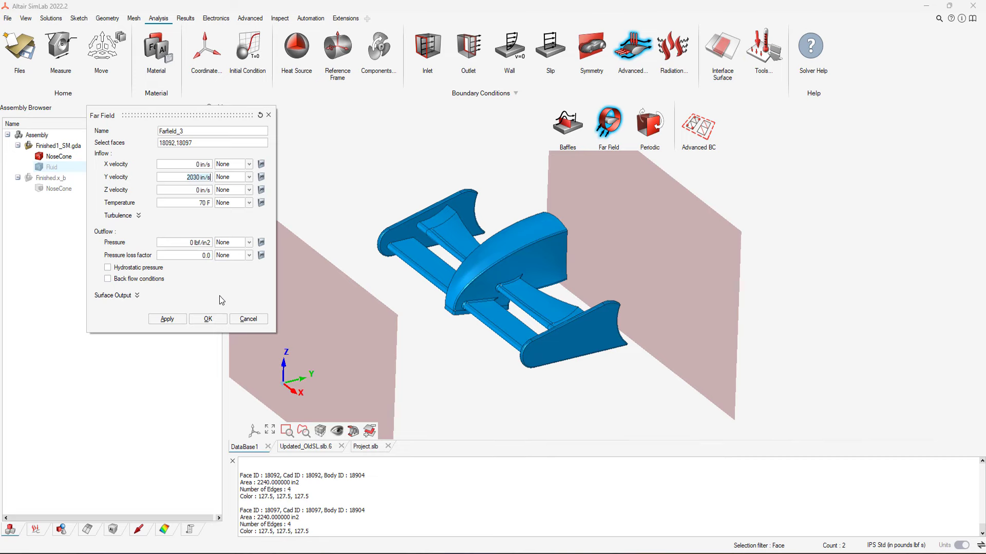
pyautogui.click(217, 320)
# Add format and execute options to the Flow_1 settings with the number of processors set to 16
pyautogui.click(35, 530)
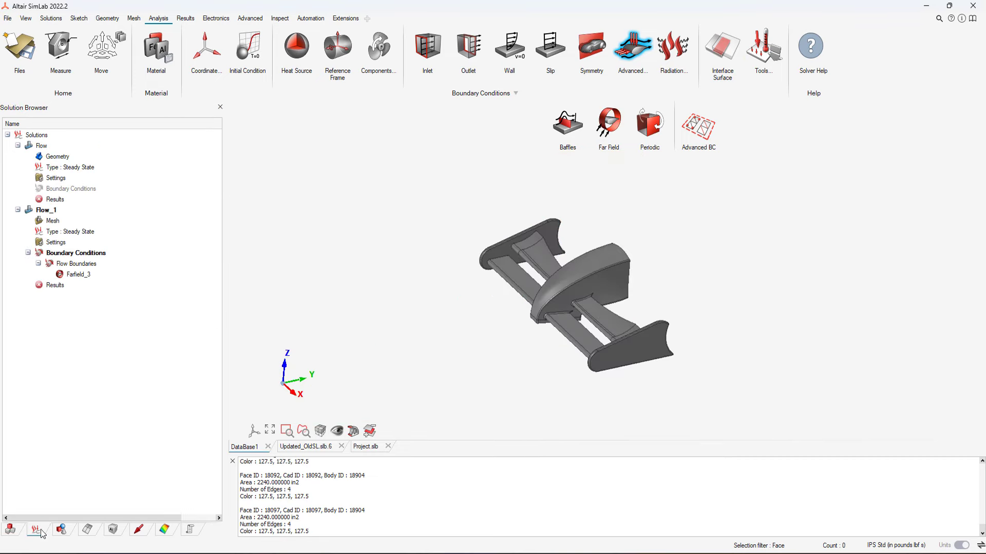
pyautogui.rightClick(57, 244)
pyautogui.click(85, 272)
pyautogui.click(186, 193)
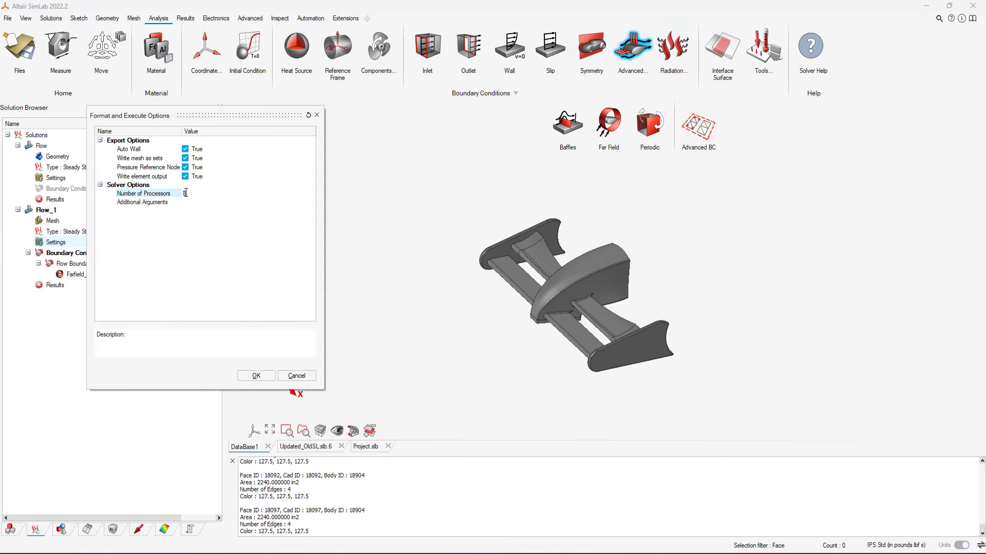
pyautogui.write('16')
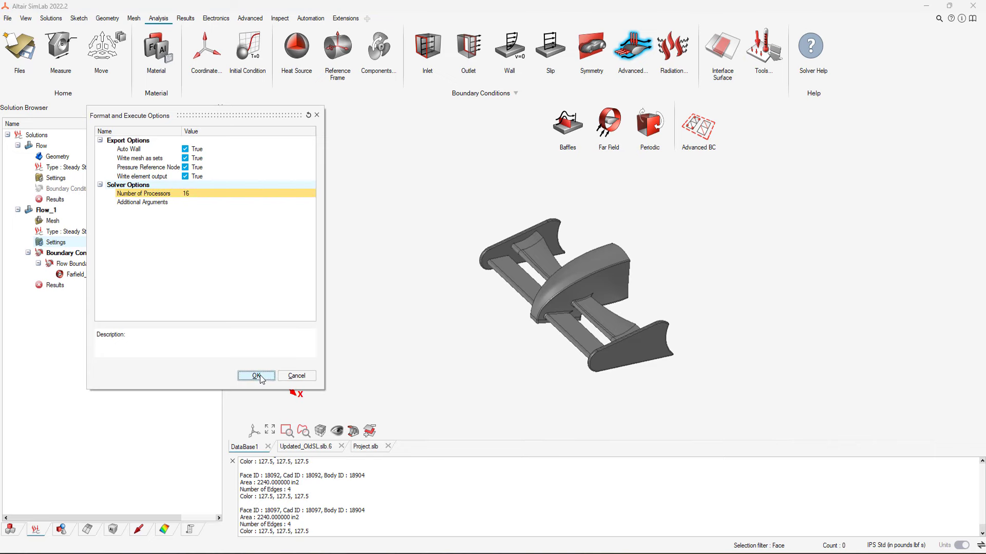
pyautogui.click(255, 375)
# Run the Flow_1 solution by updating its results
pyautogui.rightClick(65, 302)
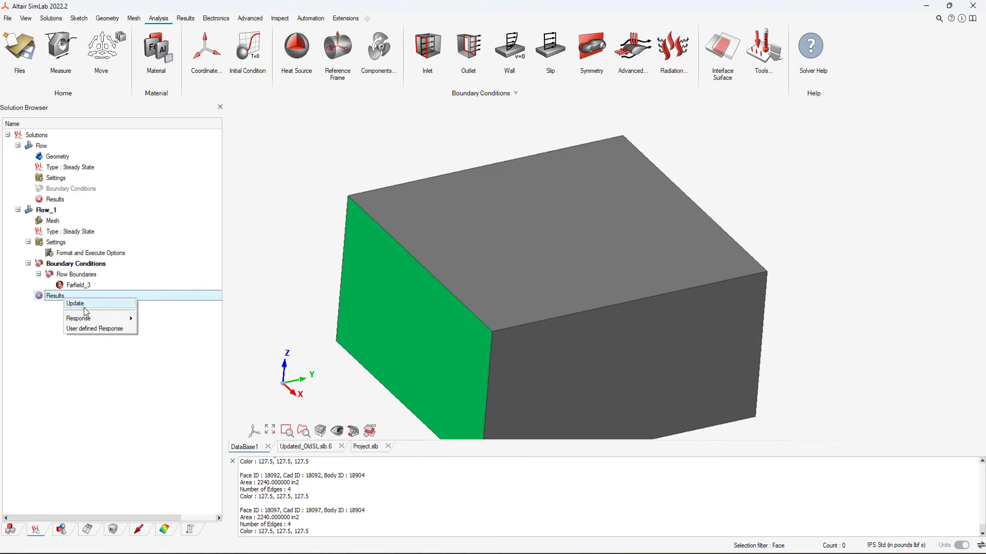
pyautogui.click(84, 307)
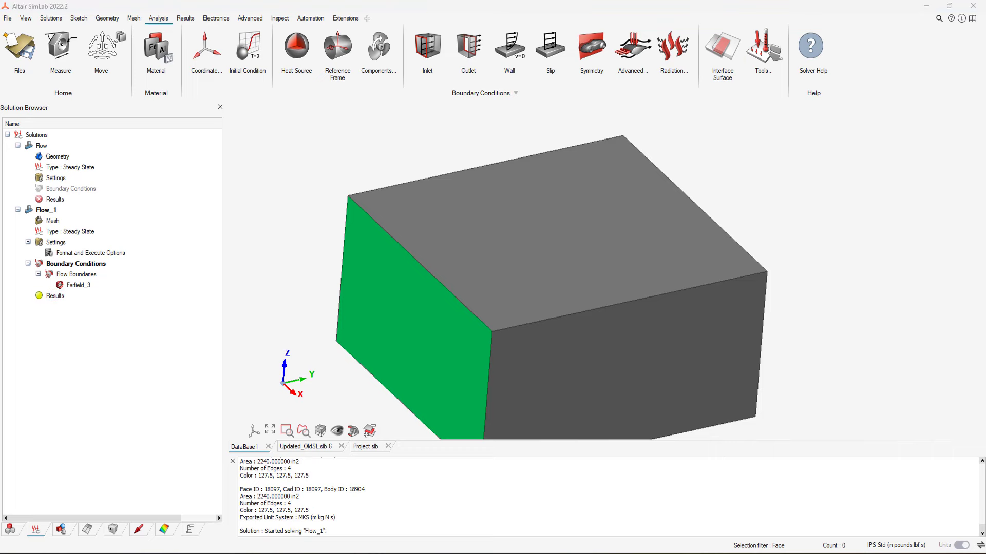
pyautogui.rightClick(69, 298)
pyautogui.click(96, 315)
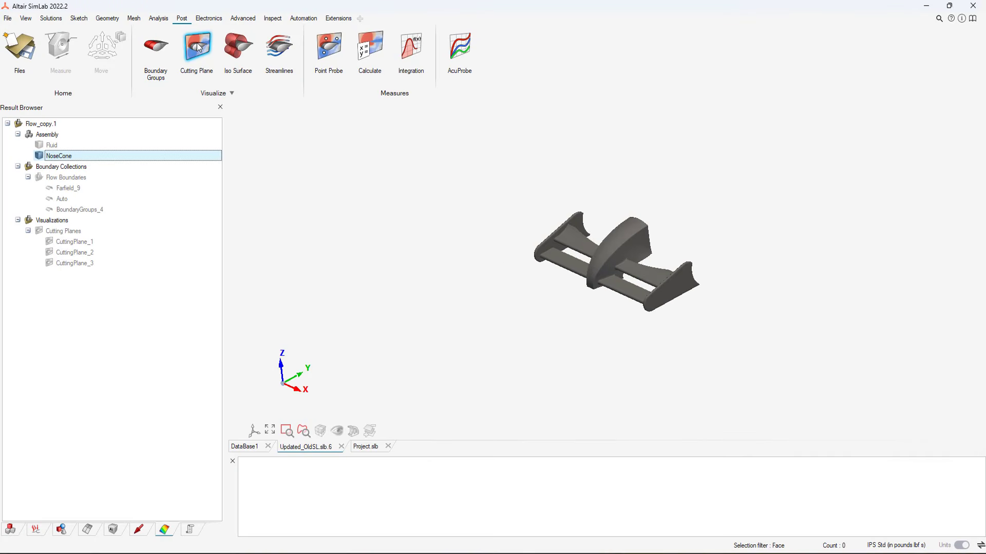
# Set up a velocity_Magnitude cutting plane through the nose cone, try the Z orientation, orient it along X, and show the legend
pyautogui.click(196, 42)
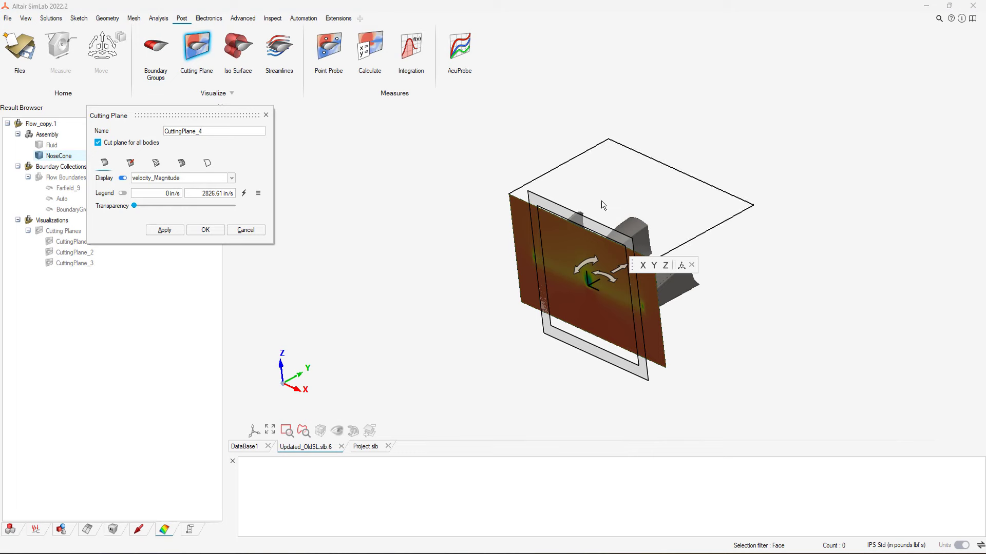
pyautogui.moveTo(610, 343); pyautogui.dragTo(626, 328, button='middle')
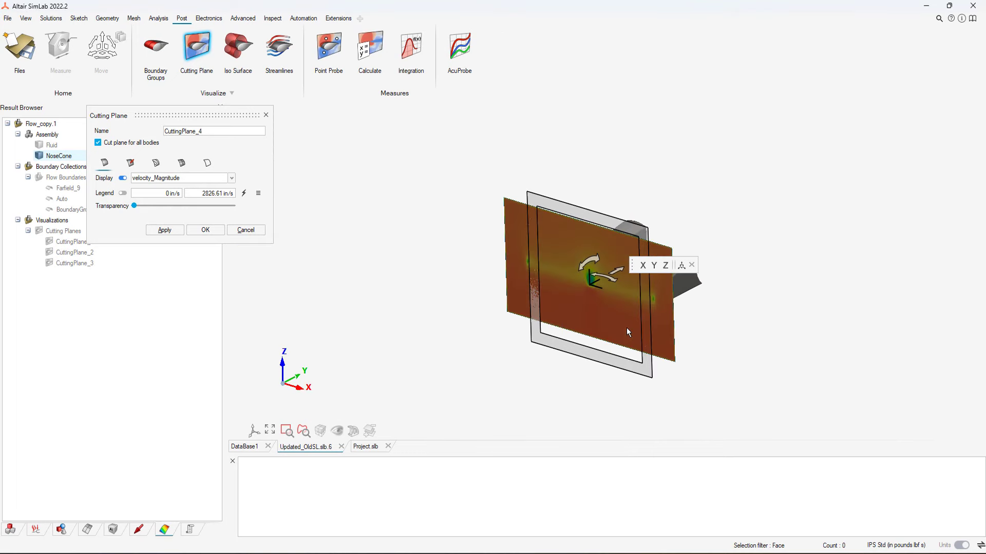
pyautogui.click(662, 268)
pyautogui.moveTo(663, 279); pyautogui.dragTo(639, 283)
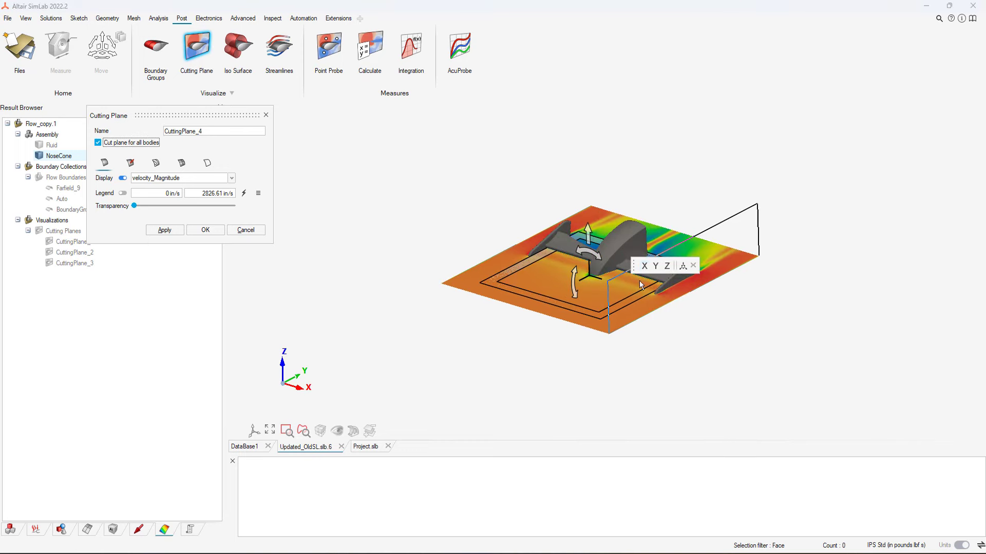
pyautogui.click(644, 265)
pyautogui.moveTo(664, 354); pyautogui.dragTo(688, 376, button='middle')
pyautogui.click(123, 194)
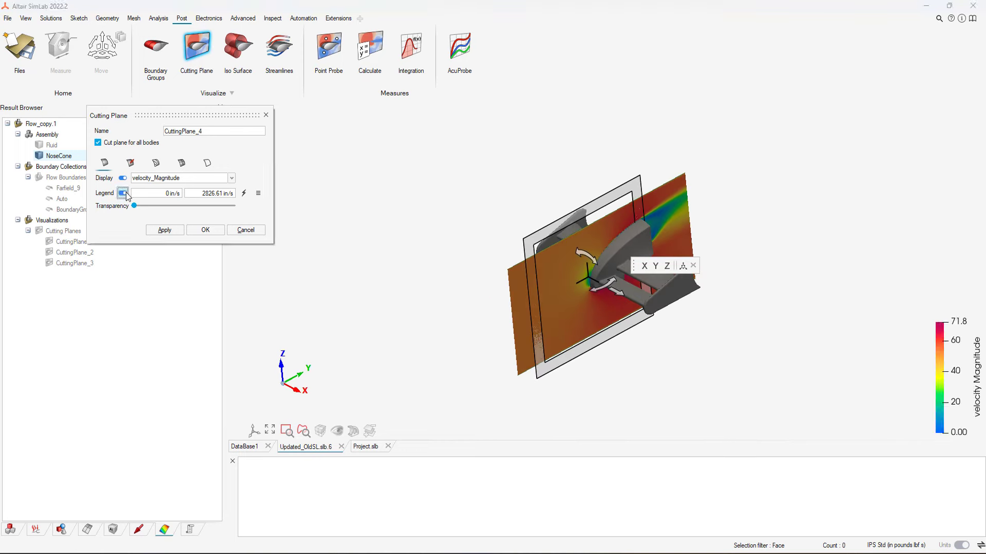
# Try velocity vectors at scale 0.01 on the cutting plane, turn them off, and close the cutting plane setup
pyautogui.click(130, 163)
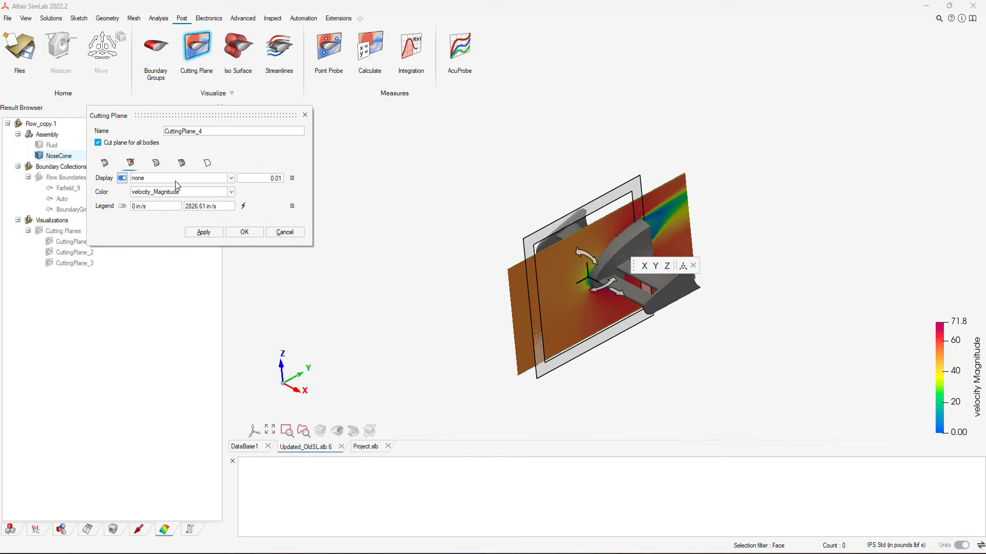
pyautogui.click(174, 180)
pyautogui.click(174, 192)
pyautogui.scroll(5, 699, 219)
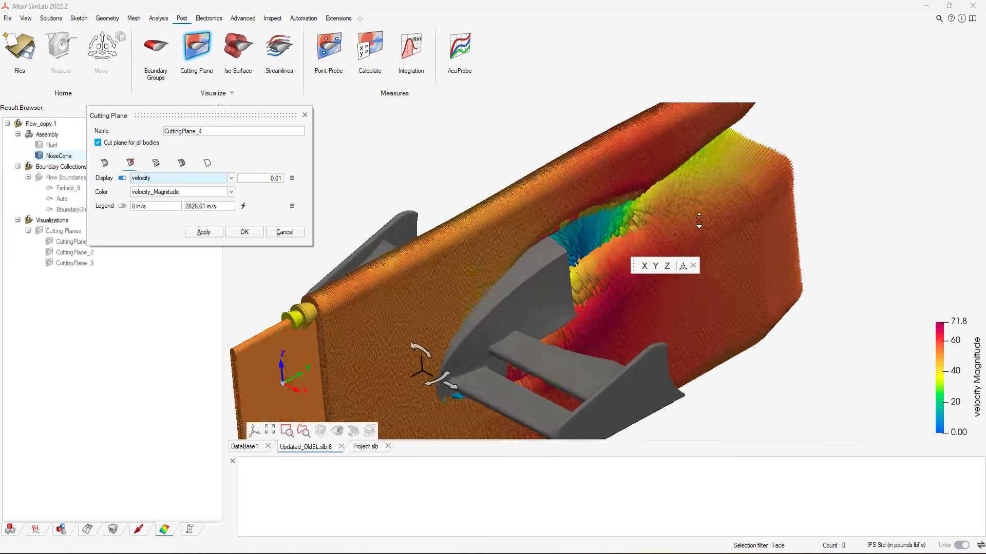
pyautogui.moveTo(669, 193); pyautogui.dragTo(666, 235, button='middle')
pyautogui.click(122, 178)
pyautogui.scroll(-2, 792, 271)
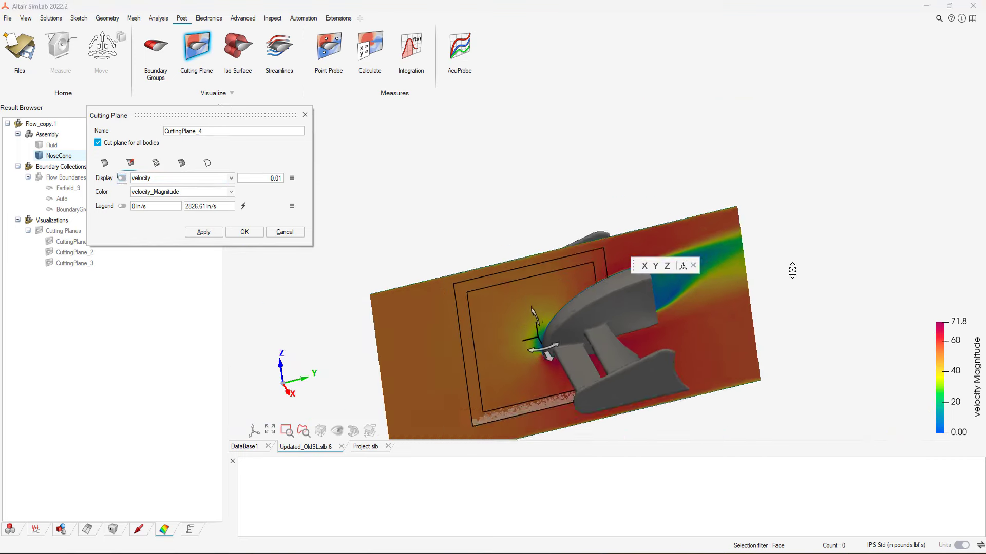
pyautogui.scroll(-2, 792, 270)
pyautogui.moveTo(818, 269); pyautogui.dragTo(829, 270, button='middle')
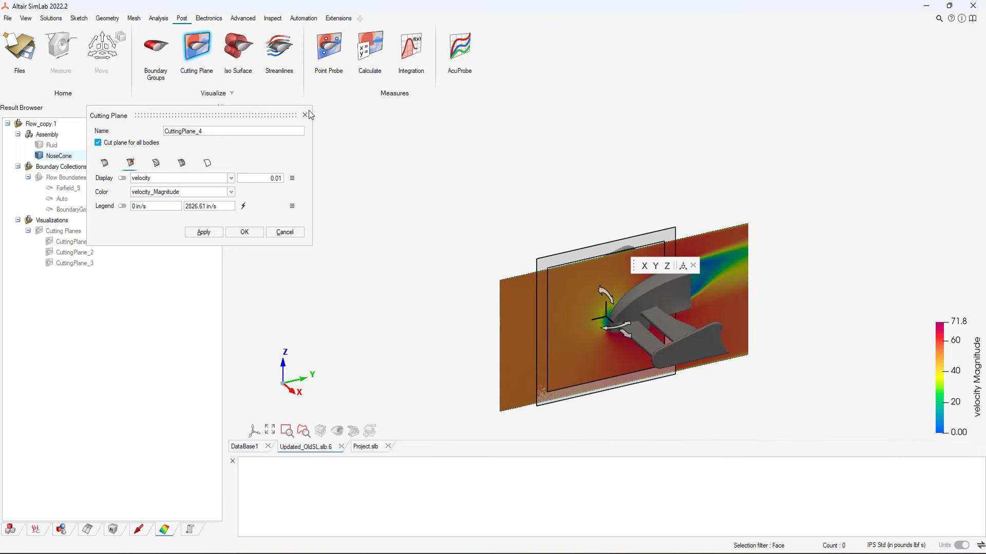
pyautogui.click(248, 230)
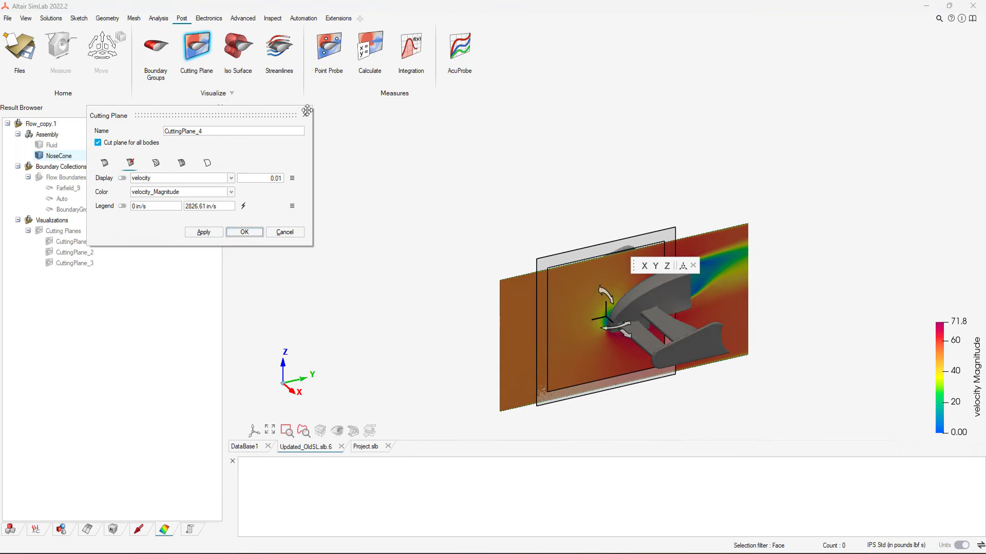
# Display CuttingPlane_1 to examine the velocity magnitude along the length of the nose cone, and hide it
pyautogui.click(110, 242)
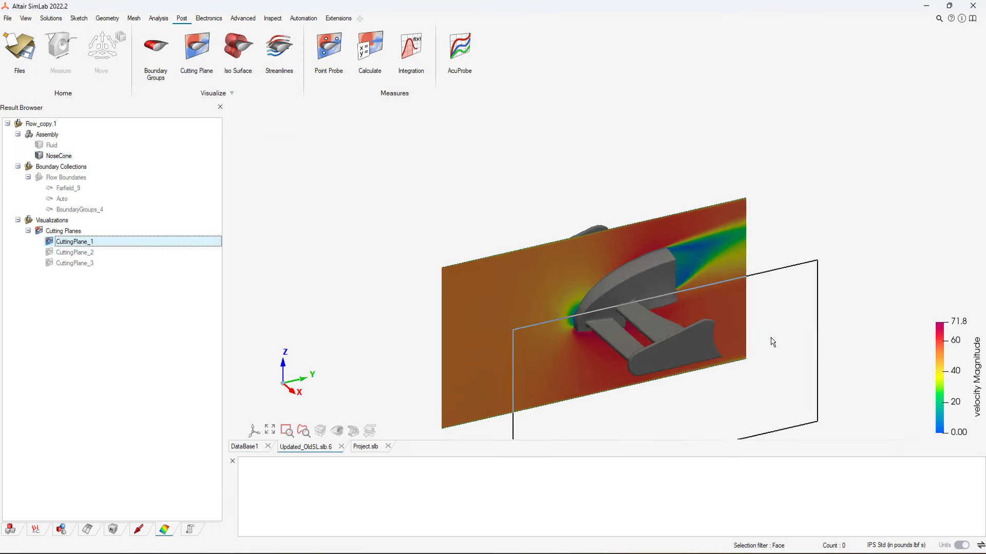
pyautogui.scroll(2, 773, 342)
pyautogui.moveTo(707, 319); pyautogui.dragTo(729, 325, button='middle')
pyautogui.click(49, 242)
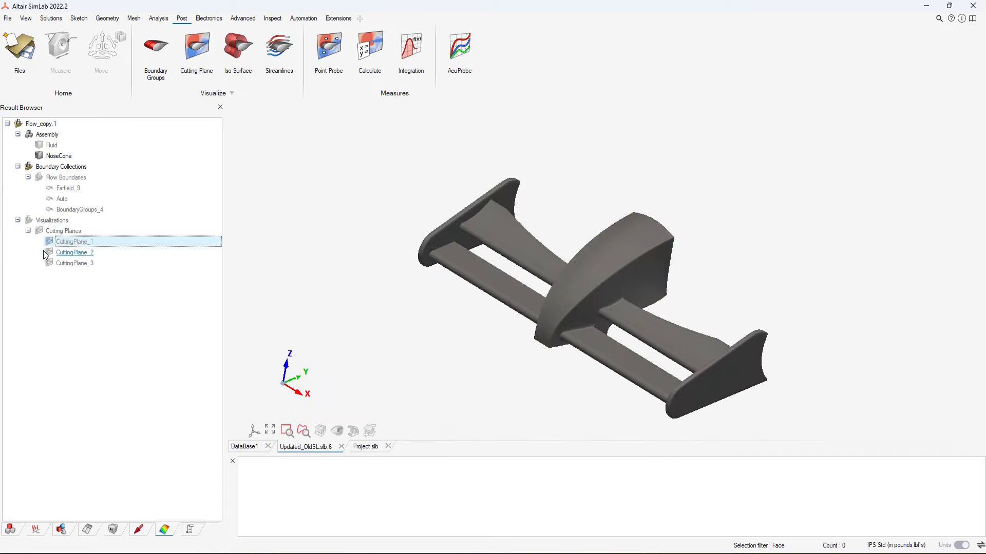
# Examine the velocity magnitude contours on CuttingPlane_2 and CuttingPlane_3 one at a time, hiding each plane after viewing
pyautogui.click(48, 253)
pyautogui.moveTo(522, 288)
pyautogui.mouseDown(button='middle')
pyautogui.moveTo(493, 316)
pyautogui.moveTo(473, 307)
pyautogui.moveTo(515, 299)
pyautogui.mouseUp(button='middle')
pyautogui.doubleClick(78, 253)
pyautogui.moveTo(525, 291)
pyautogui.mouseDown()
pyautogui.moveTo(535, 229)
pyautogui.moveTo(540, 283)
pyautogui.mouseUp()
pyautogui.click(265, 115)
pyautogui.click(49, 250)
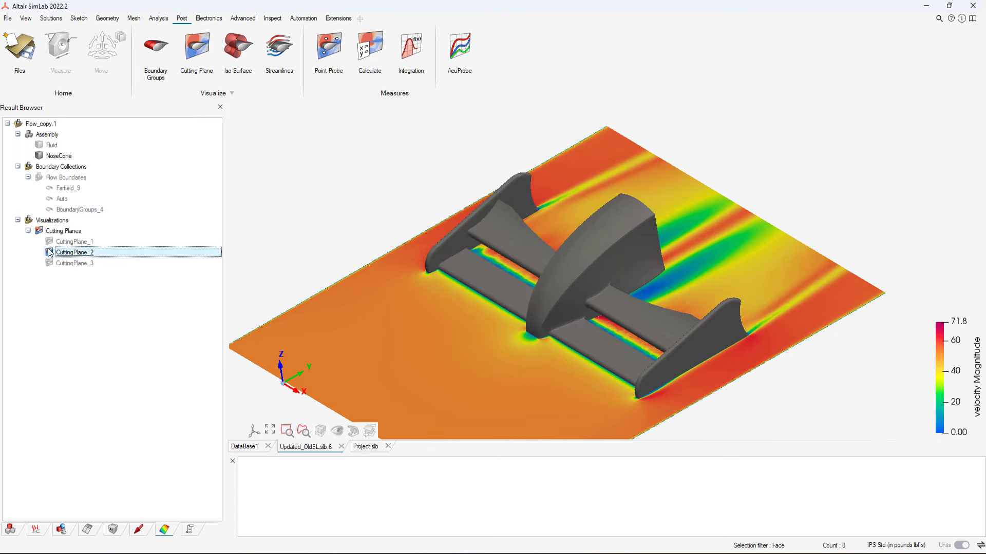
pyautogui.click(50, 253)
pyautogui.click(50, 262)
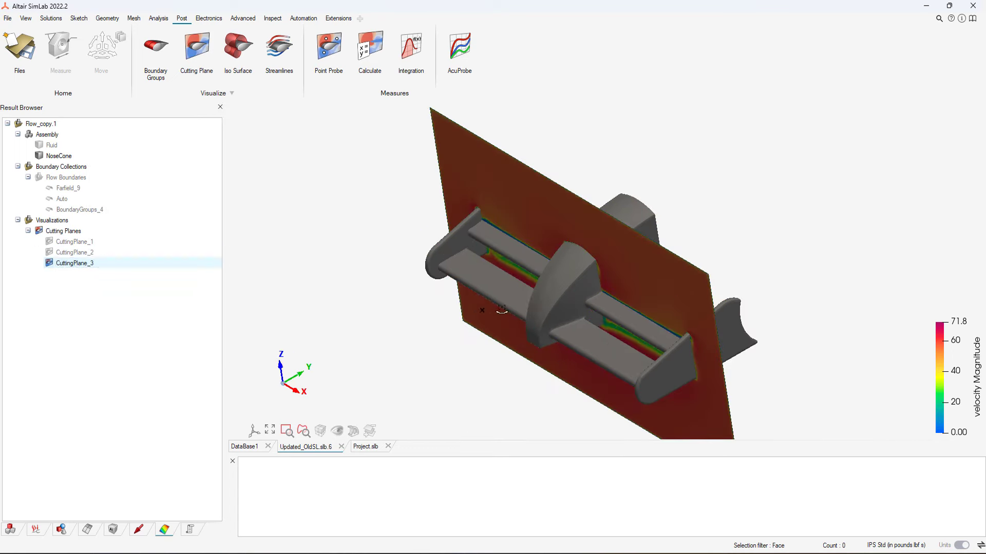
pyautogui.click(49, 263)
# Color the NoseCone body by pressure with the legend shown and its minimum set to 0
pyautogui.doubleClick(51, 156)
pyautogui.click(168, 163)
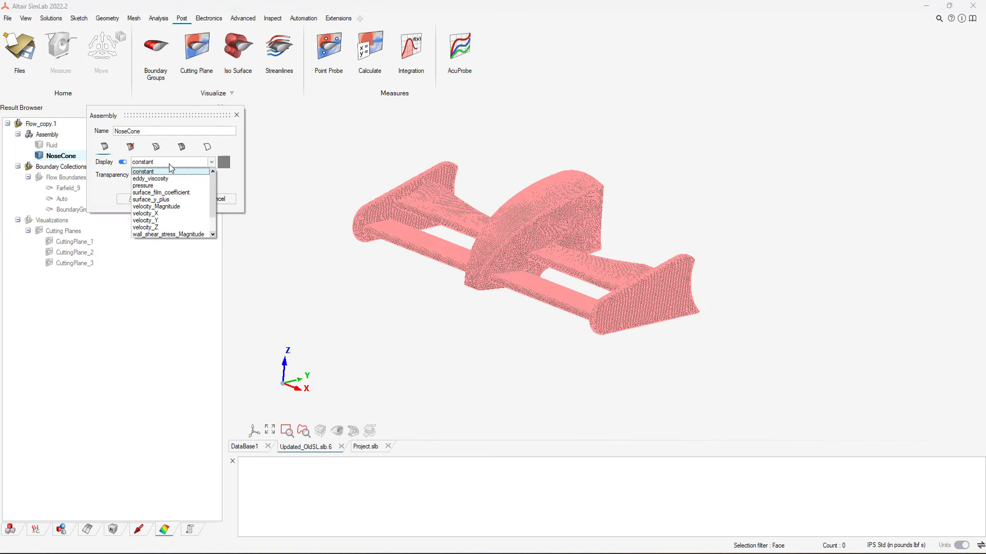
pyautogui.click(122, 177)
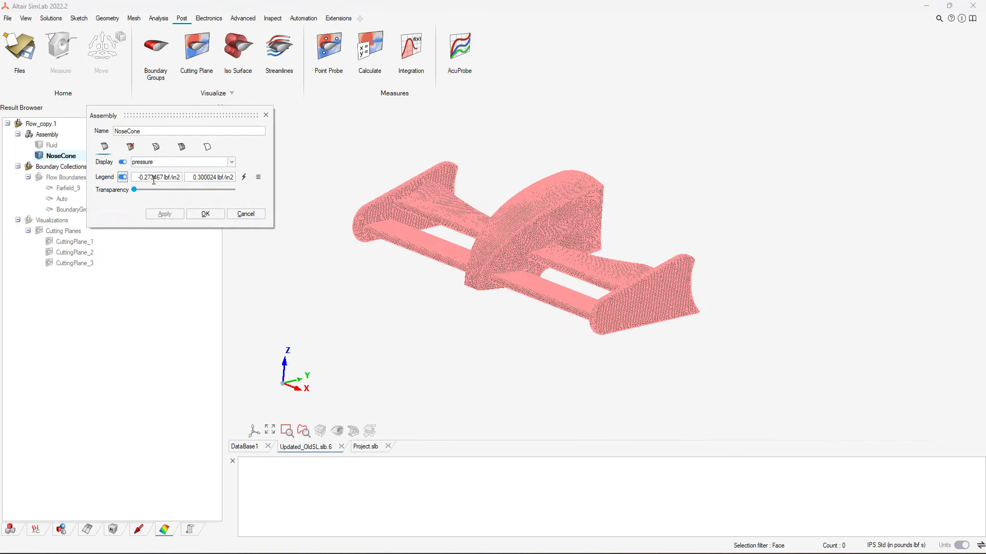
pyautogui.click(207, 215)
pyautogui.moveTo(421, 288); pyautogui.dragTo(495, 318, button='middle')
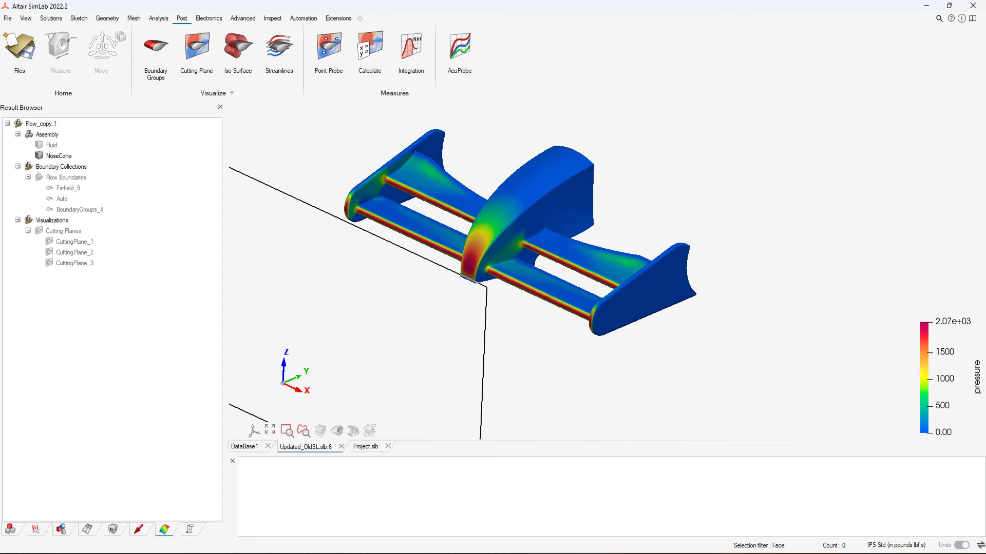